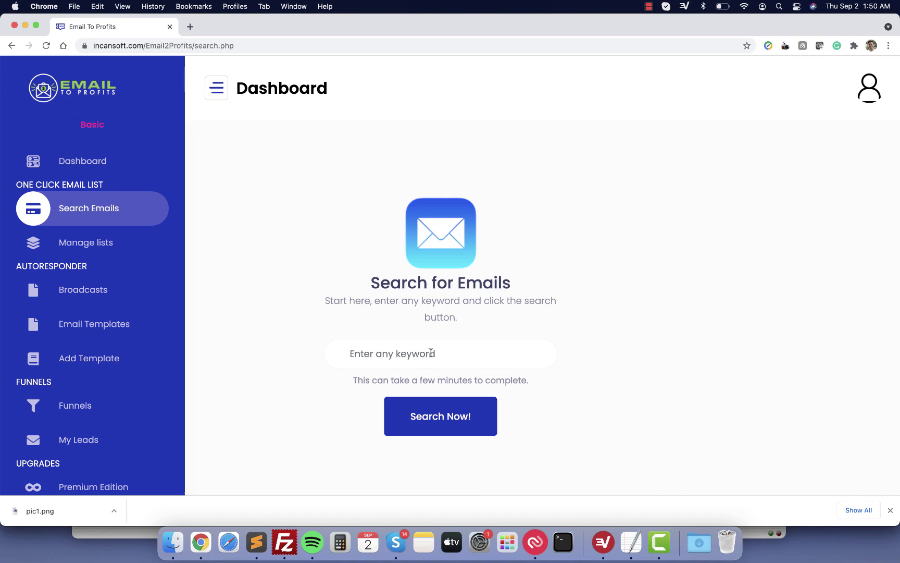
- Mine emails for the keyword 'dog training', fixing a typo in the keyword
left_click(431, 353)
type("d")
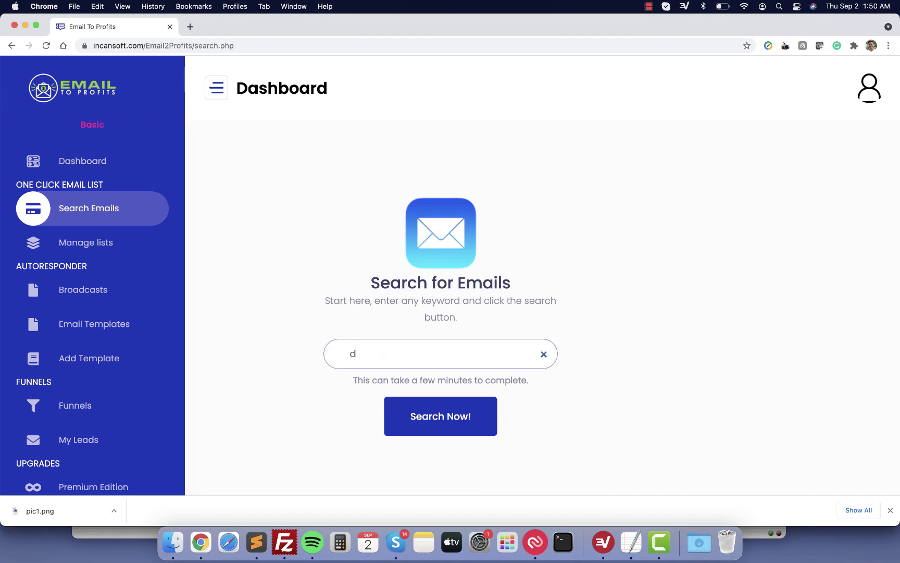
type("og traiinin")
key("BackSpace")
key("BackSpace")
key("BackSpace")
key("BackSpace")
type("ning")
key("BackSpace")
key("BackSpace")
key("BackSpace")
key("BackSpace")
type("ning")
left_click(441, 432)
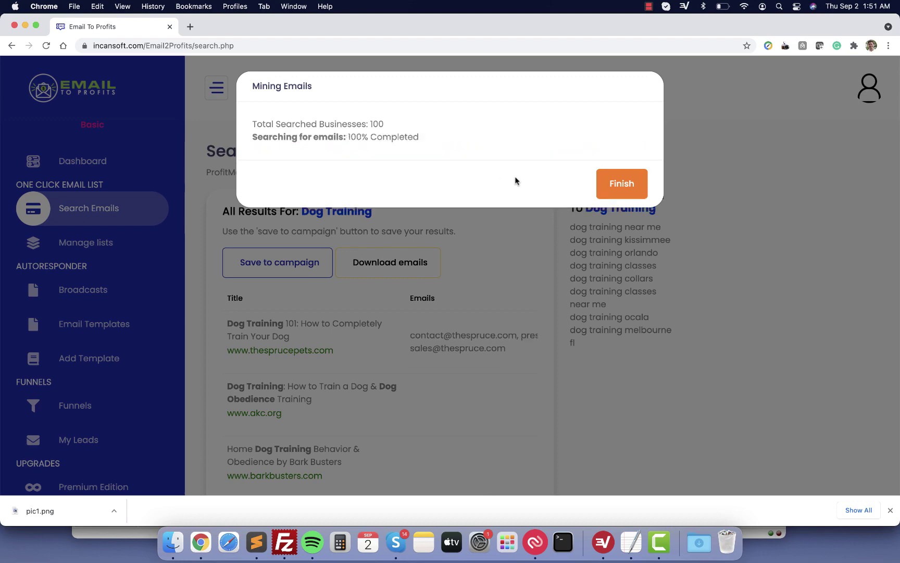
left_click(623, 185)
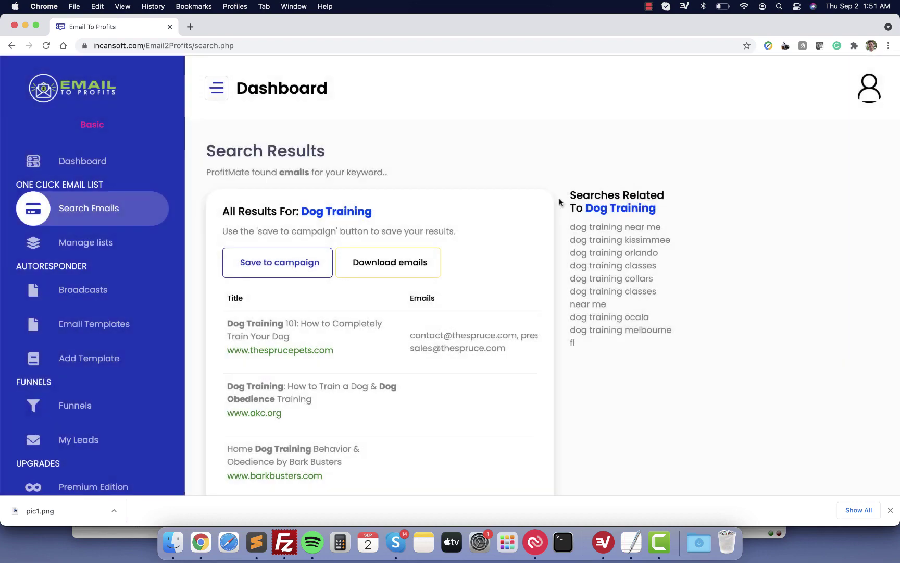
scroll(467, 301, "down", 5)
scroll(466, 303, "down", 8)
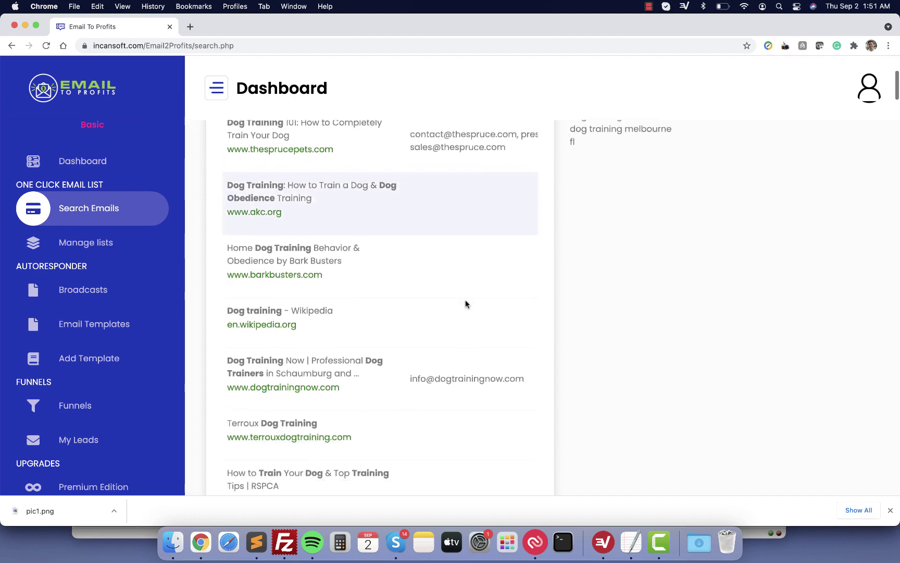
scroll(465, 304, "up", 13)
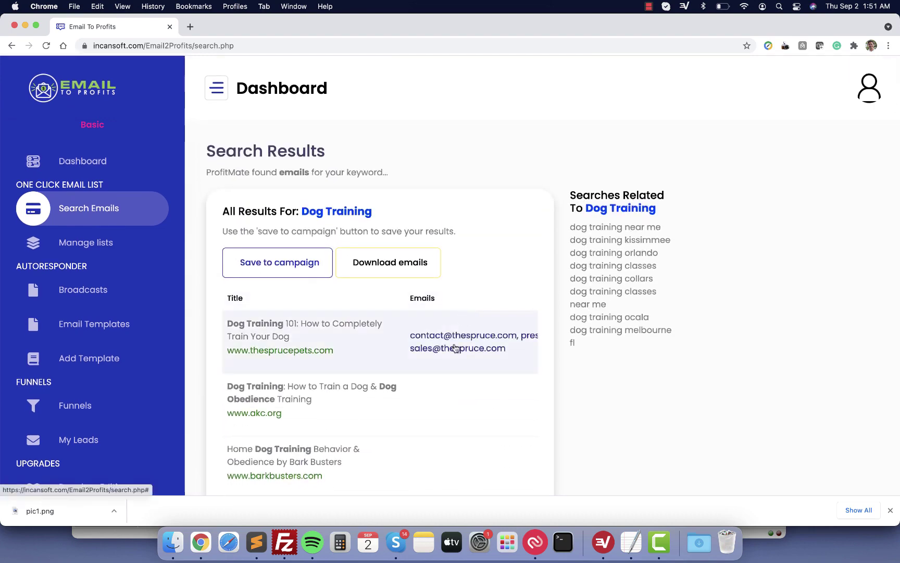
scroll(464, 313, "down", 20)
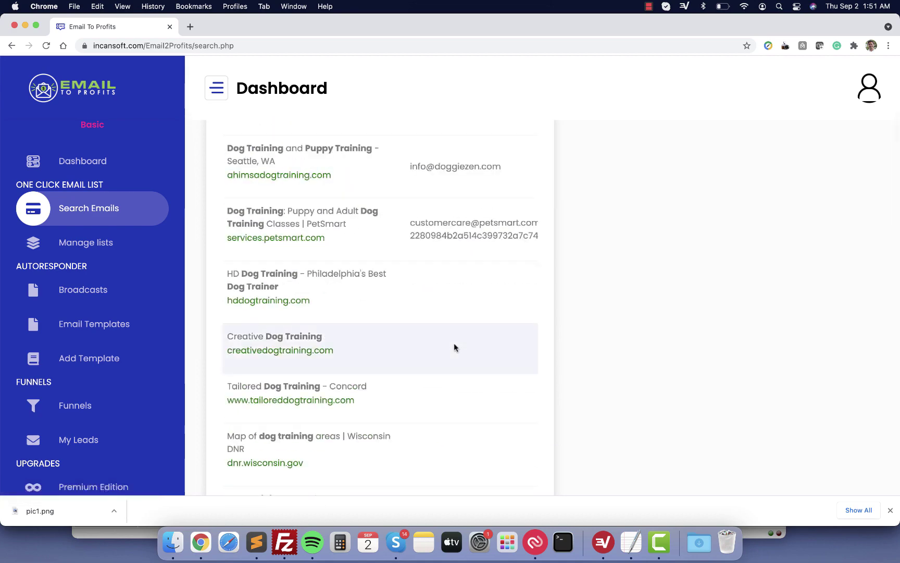
scroll(454, 347, "up", 20)
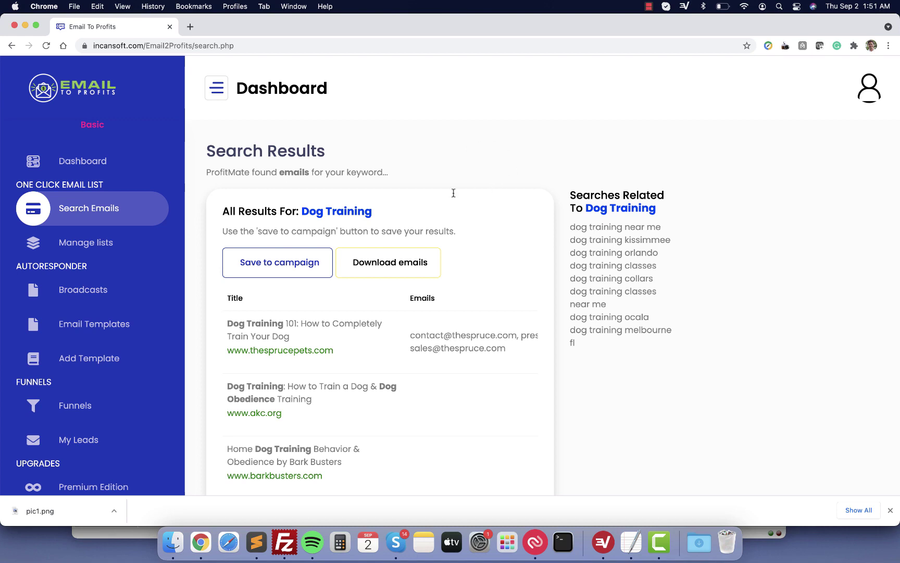
- Save the Dog Training results as a campaign and check the new 100-lead 'dog training' list
left_click(263, 267)
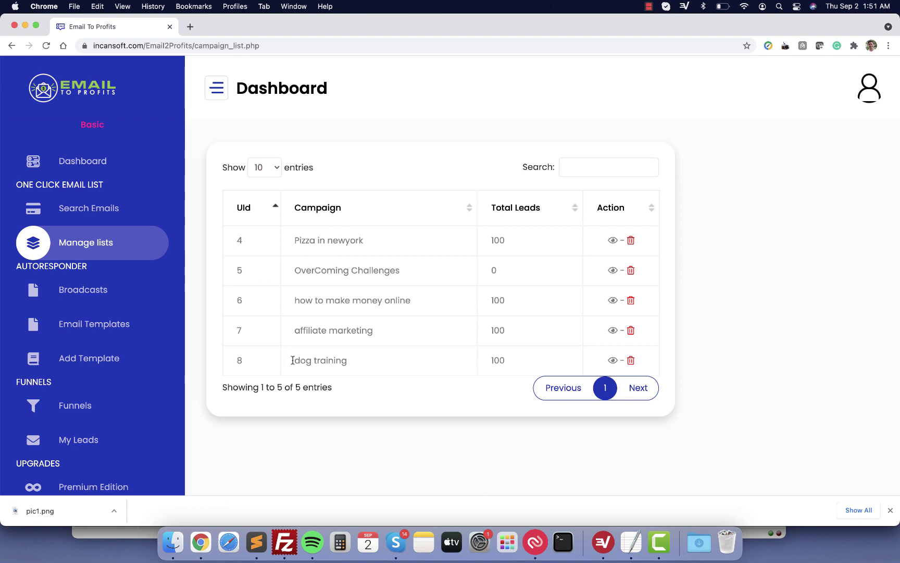
left_click_drag(293, 360, 360, 365)
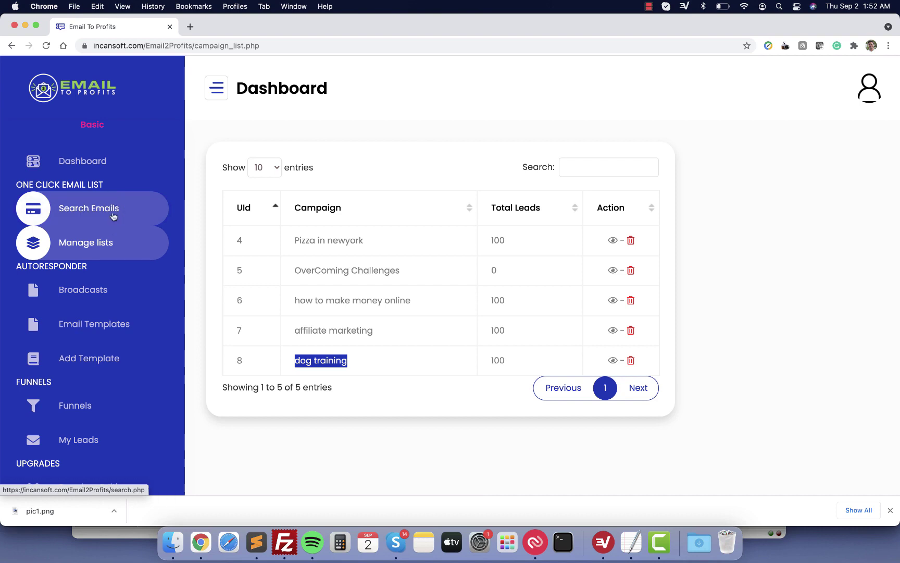
left_click(202, 139)
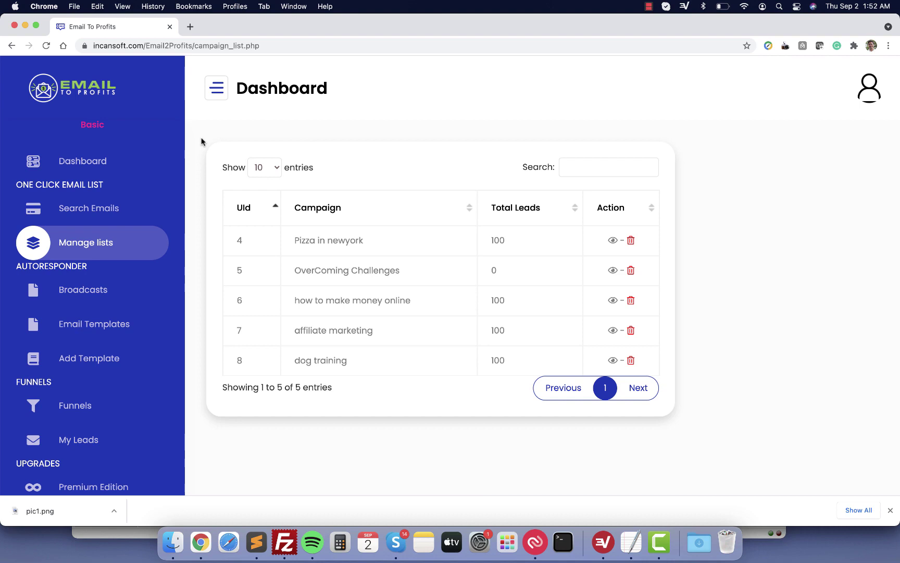
- Add a new broadcast from the Broadcasts page, reaching the missing-SMTP-details warning
left_click(89, 292)
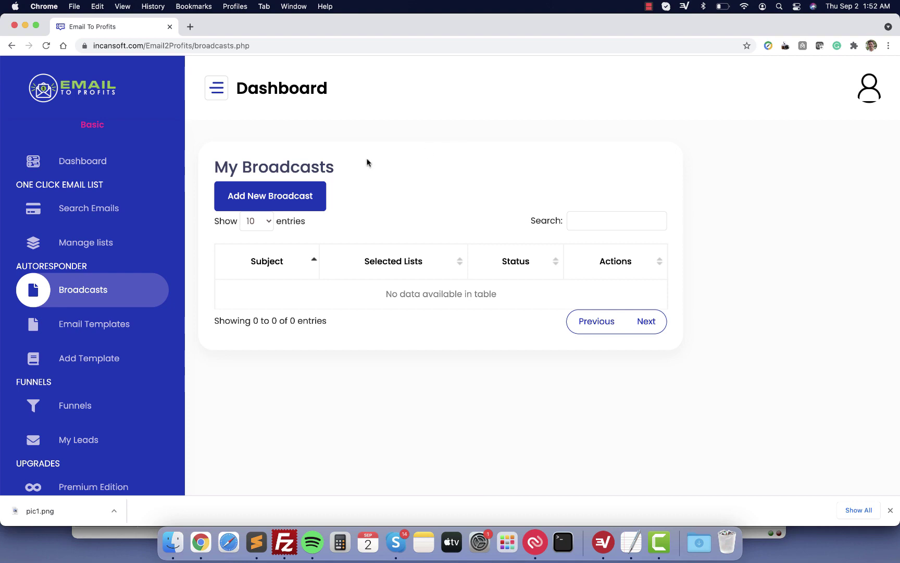
left_click(278, 205)
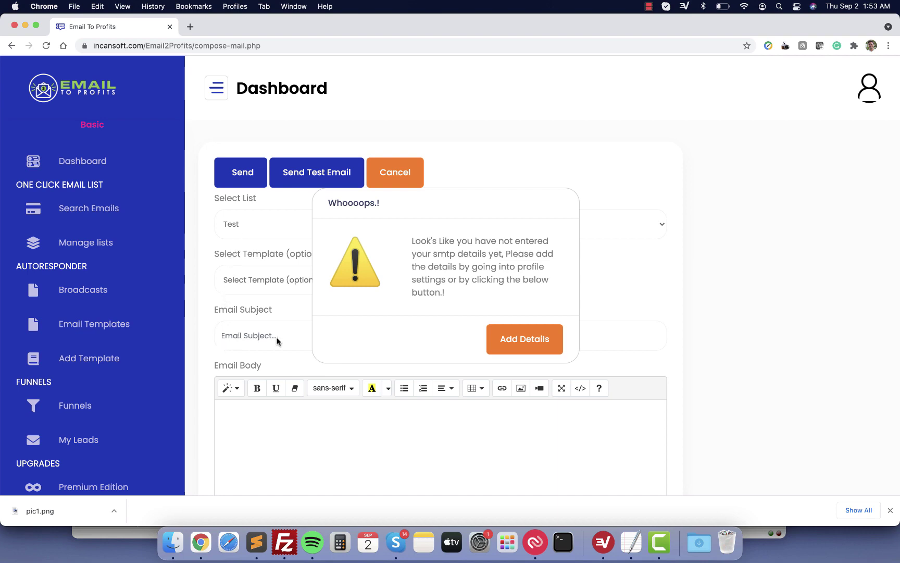
scroll(258, 439, "down", 3)
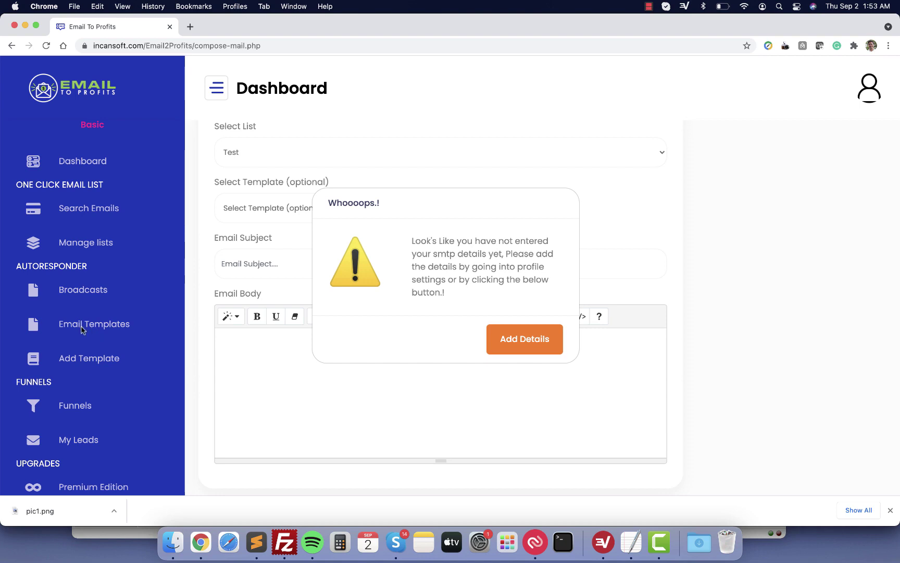
- View the SMTP details form, then browse the five saved email templates, Template One through Template 5
left_click(492, 339)
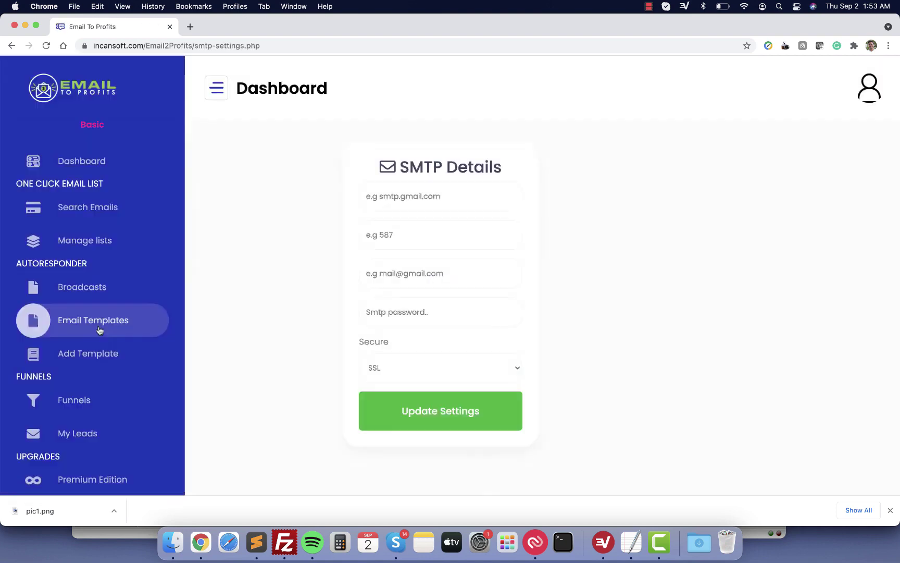
left_click(100, 329)
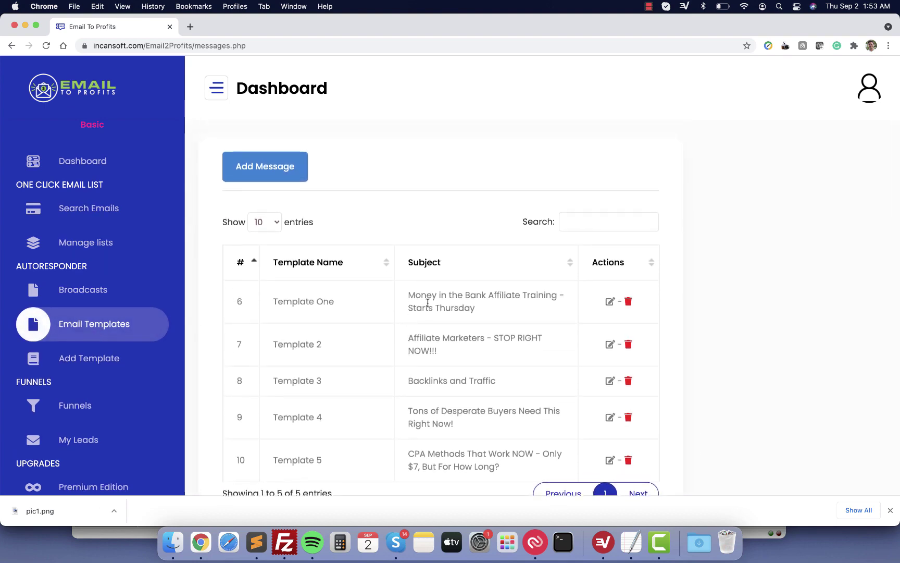
scroll(428, 303, "up", 1)
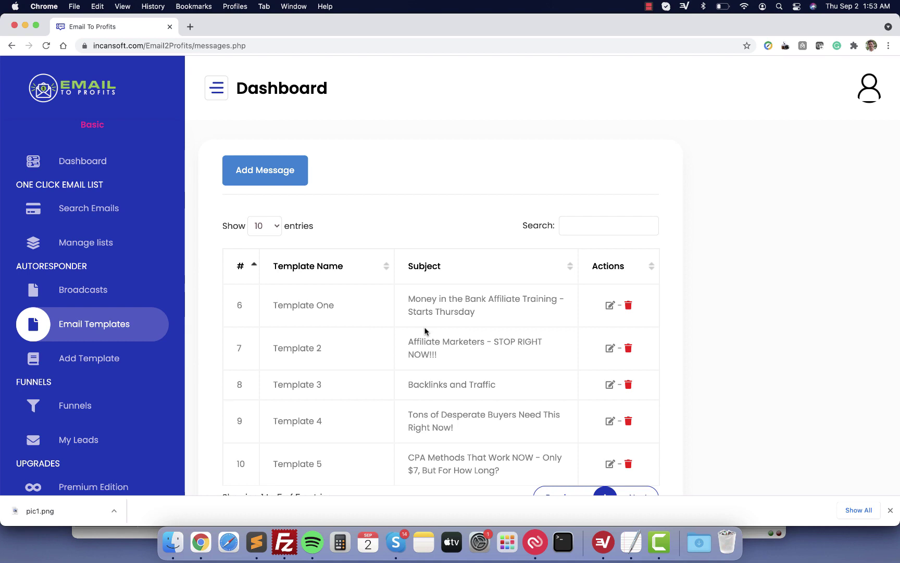
scroll(424, 330, "down", 1)
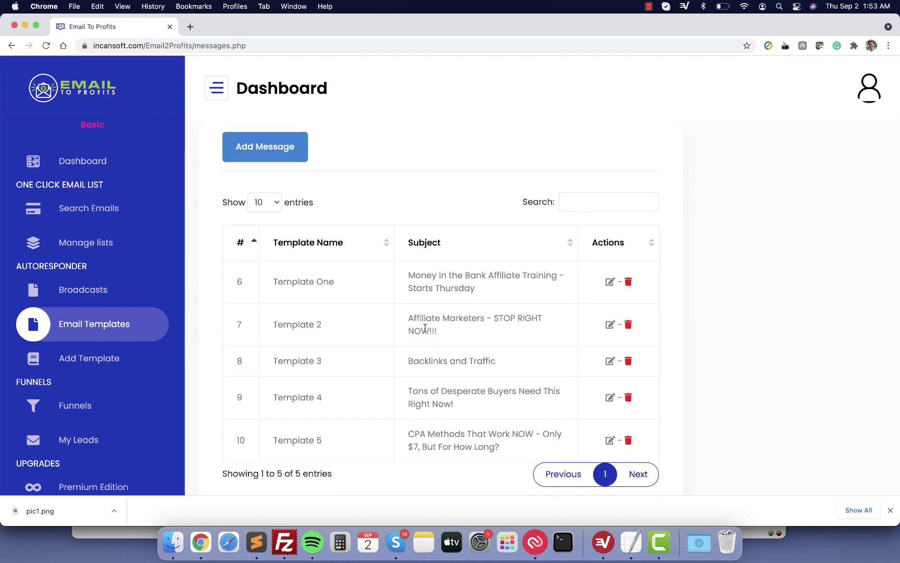
scroll(110, 284, "down", 3)
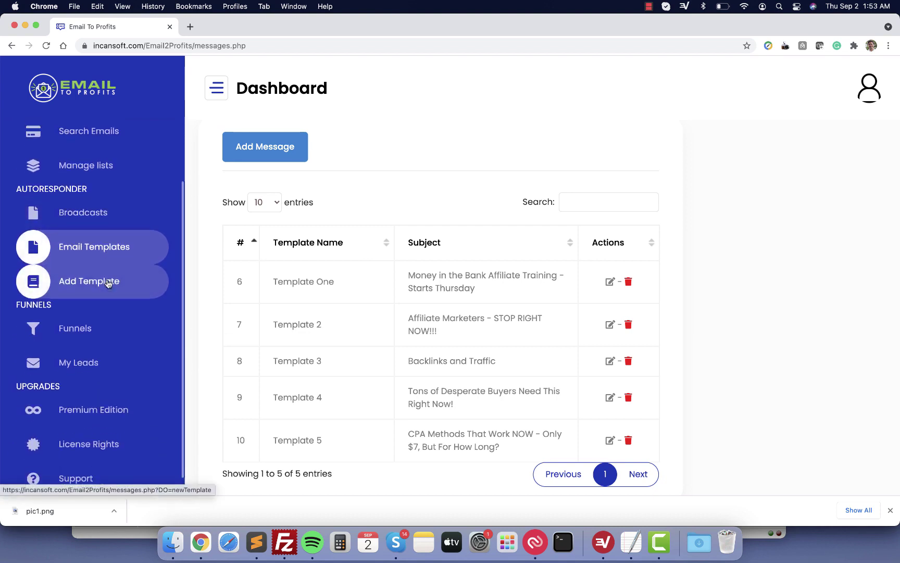
scroll(108, 284, "up", 2)
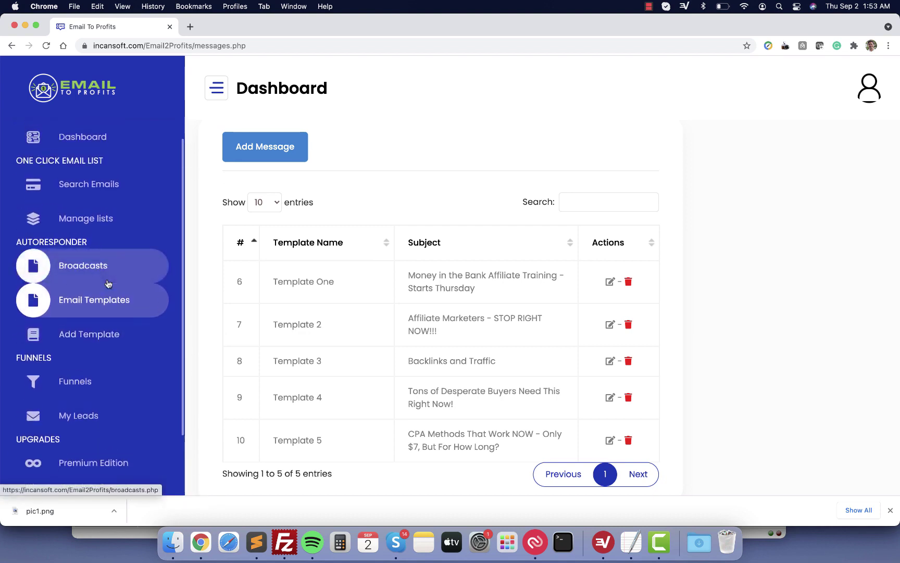
scroll(109, 283, "down", 2)
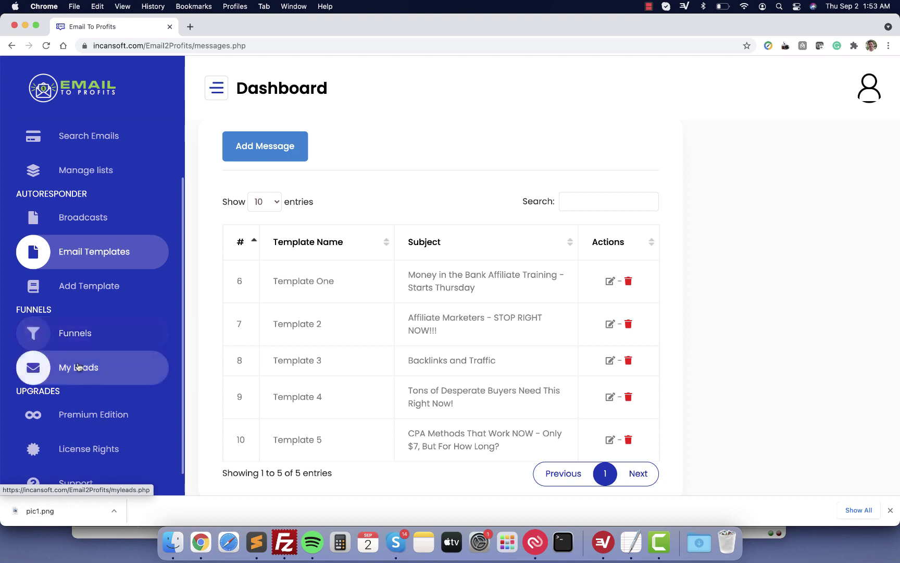
- Create a new funnel named 'testing' with the Optin funnel type
left_click(71, 337)
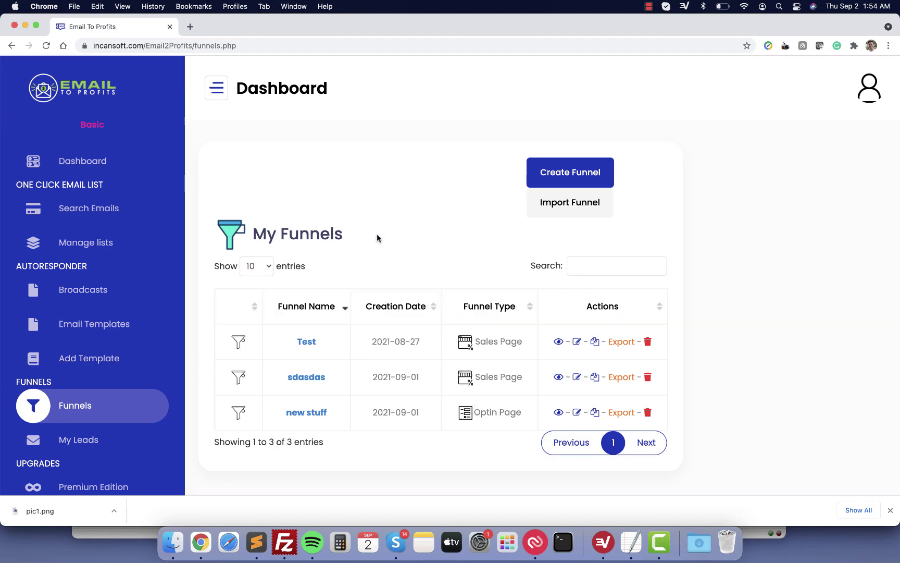
left_click(586, 173)
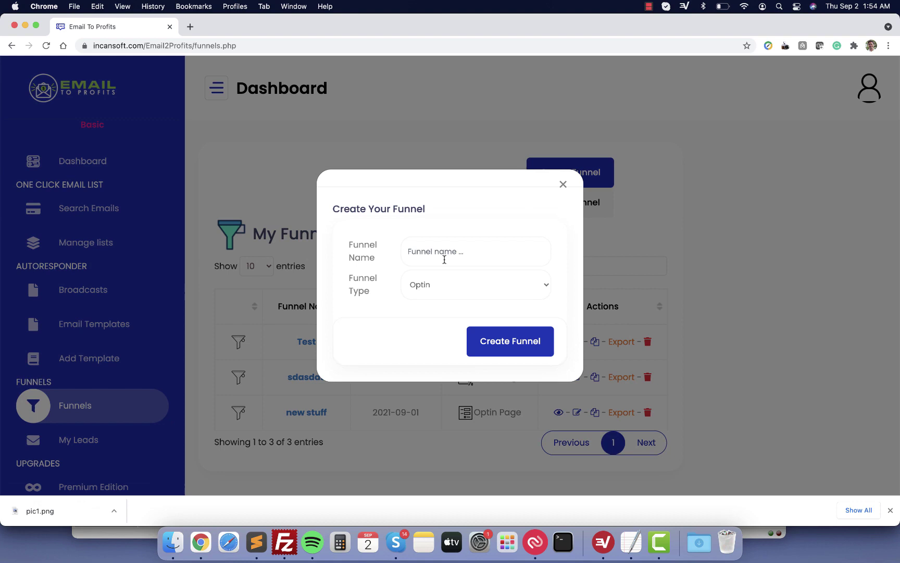
left_click(447, 257)
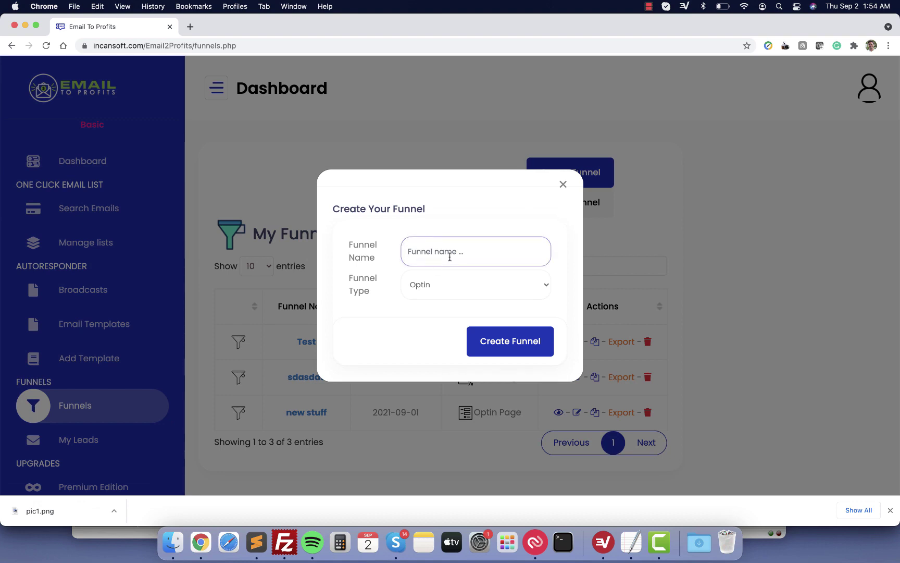
type("testing")
left_click(481, 288)
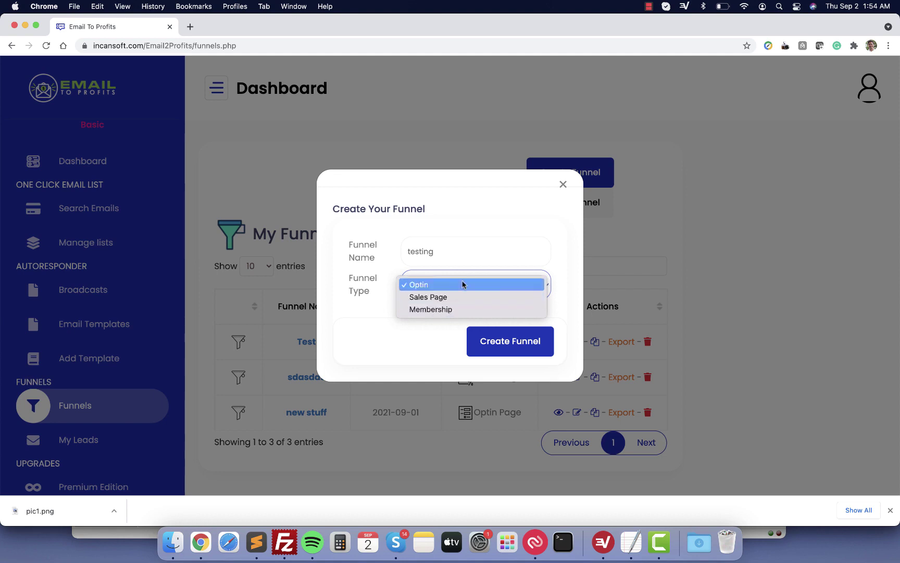
left_click(422, 284)
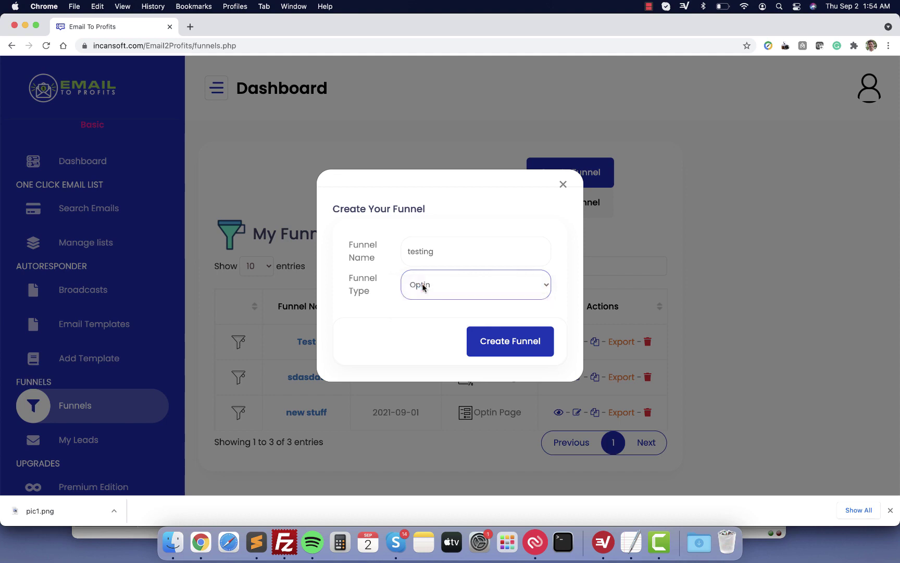
left_click(501, 341)
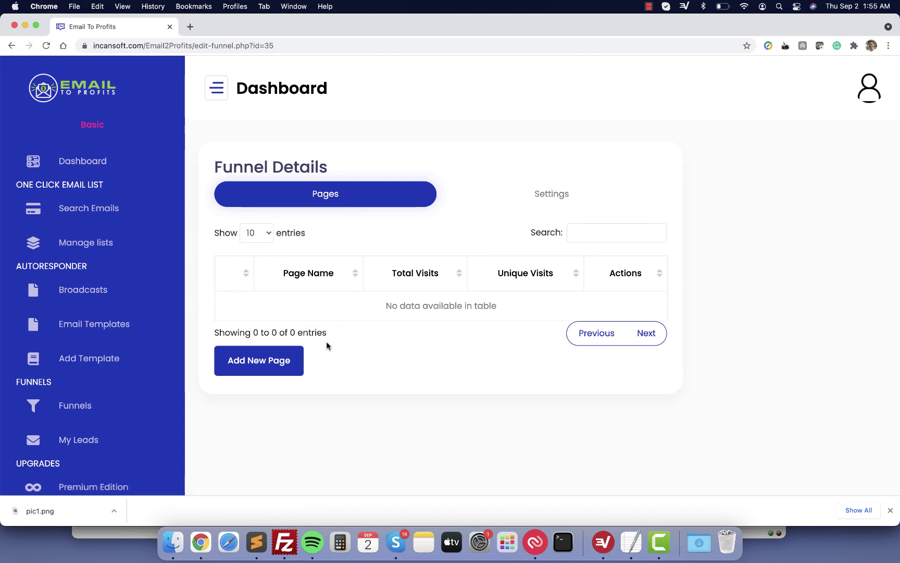
- Add a page to the testing funnel using the Opt-in Page 2 template
left_click(243, 363)
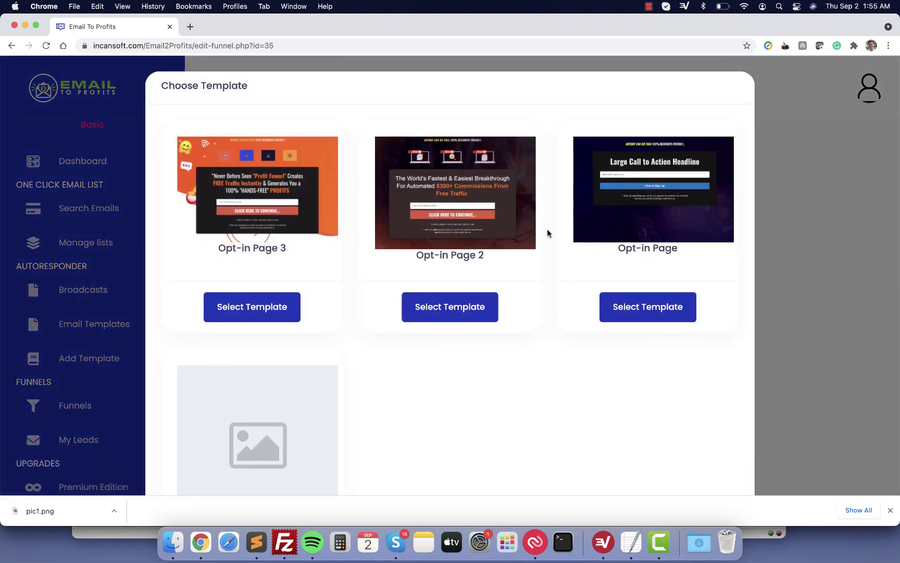
left_click(445, 316)
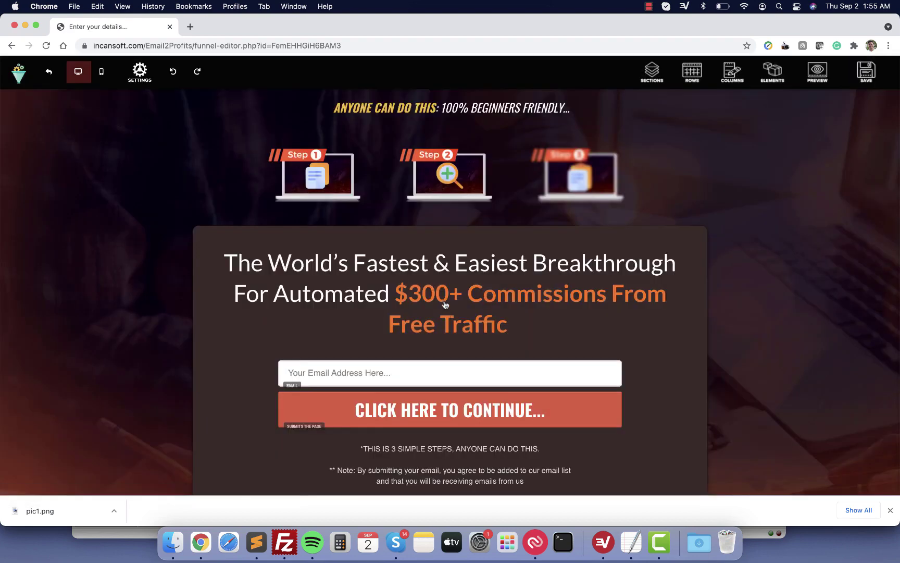
scroll(447, 305, "down", 2)
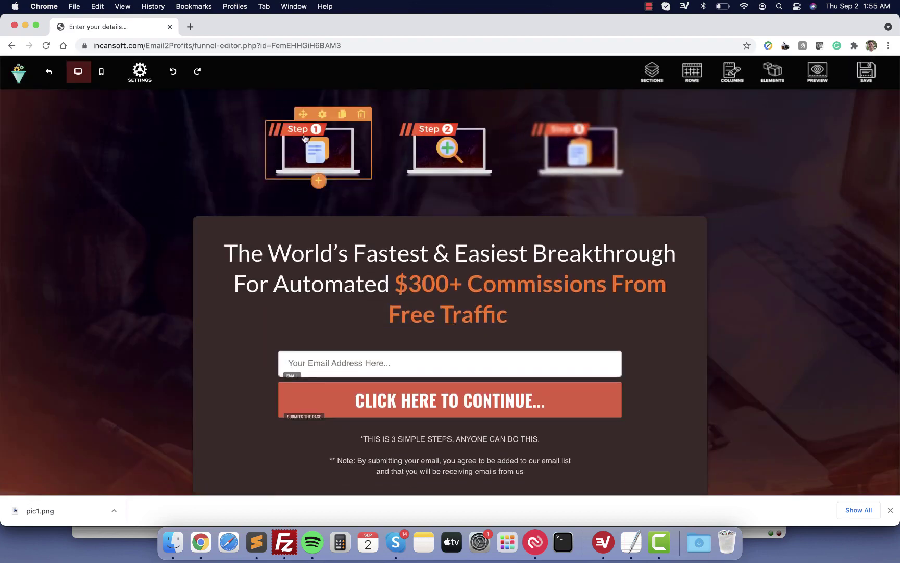
scroll(524, 163, "down", 1)
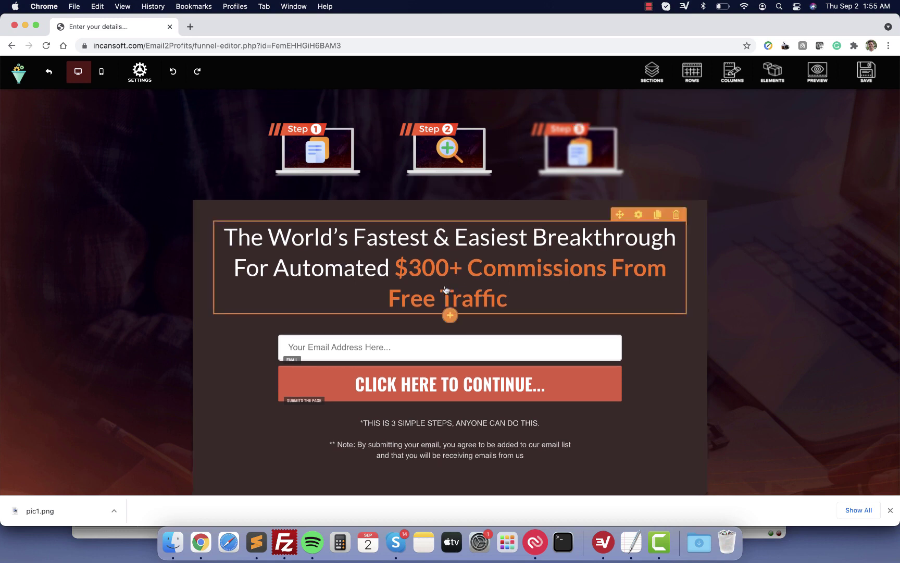
- Select part of the headline text in the editor and save the opt-in page
left_click(398, 271)
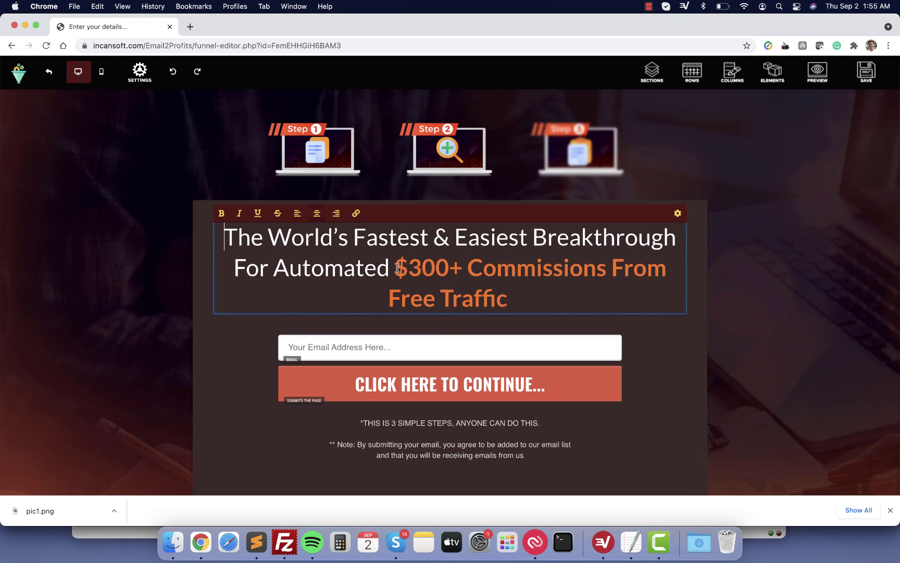
left_click_drag(422, 269, 344, 269)
left_click(582, 241)
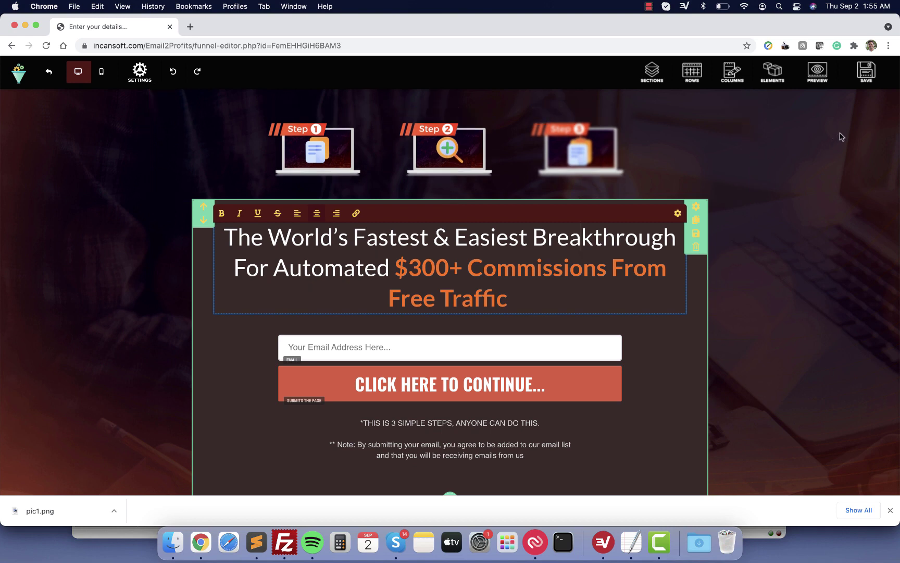
left_click(870, 78)
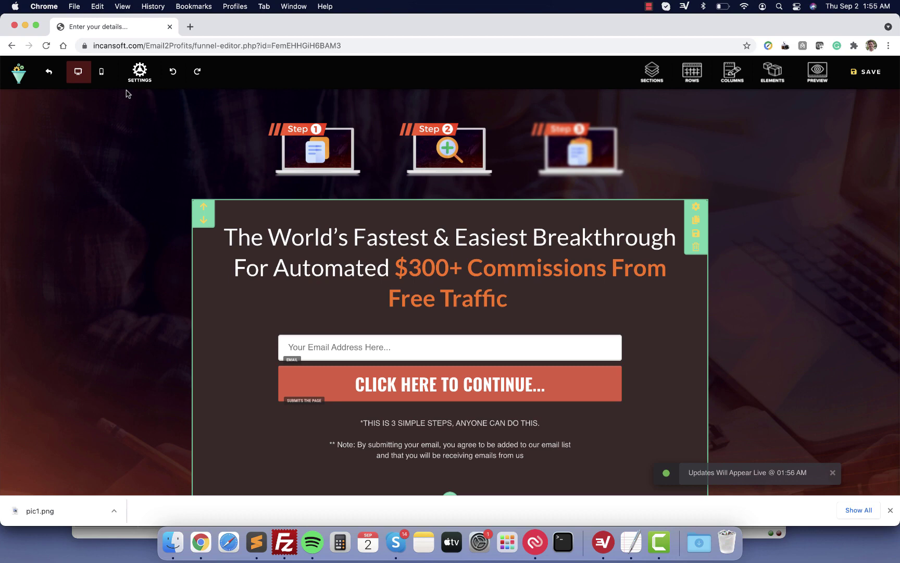
- Set the testing funnel's autoresponder connection to Save My Leads Locally
left_click(48, 73)
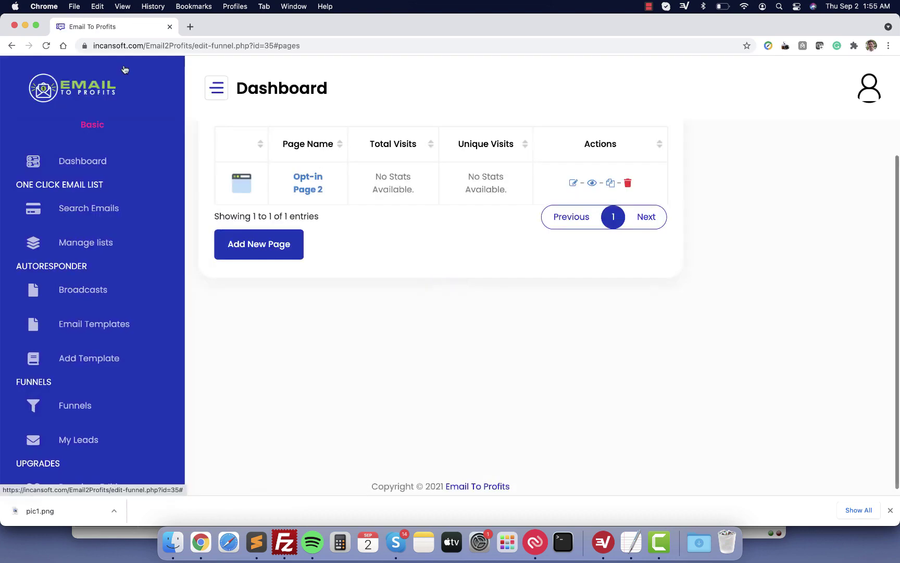
scroll(412, 227, "up", 5)
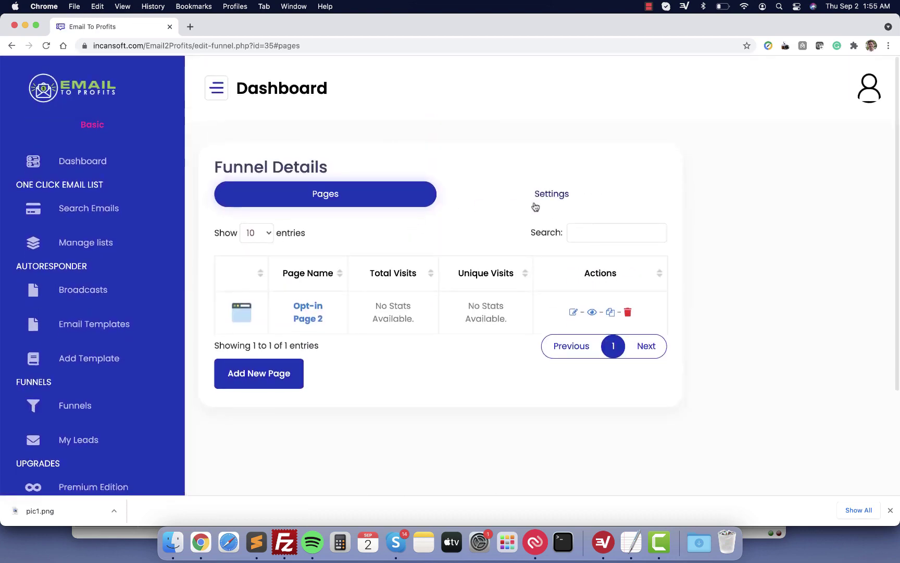
left_click(563, 195)
scroll(364, 308, "down", 2)
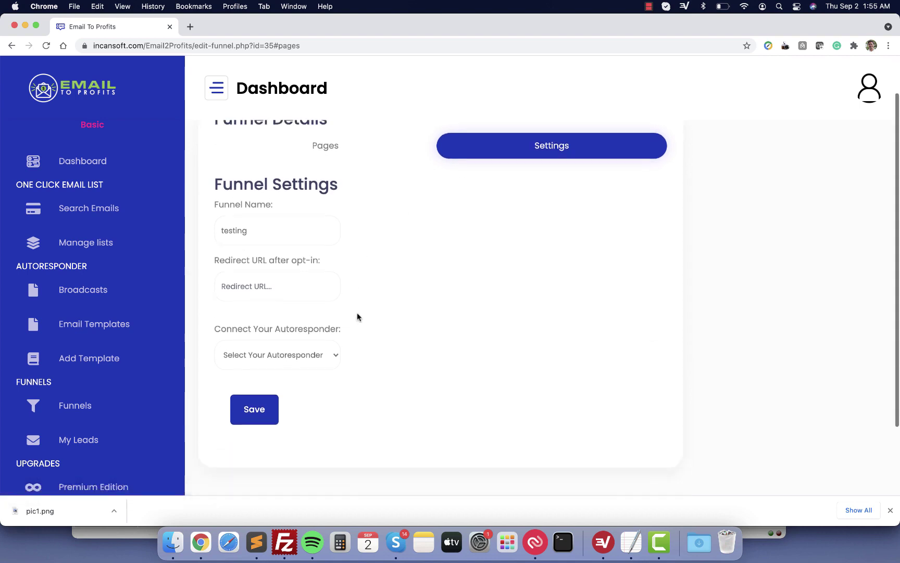
scroll(358, 315, "down", 2)
scroll(358, 315, "up", 4)
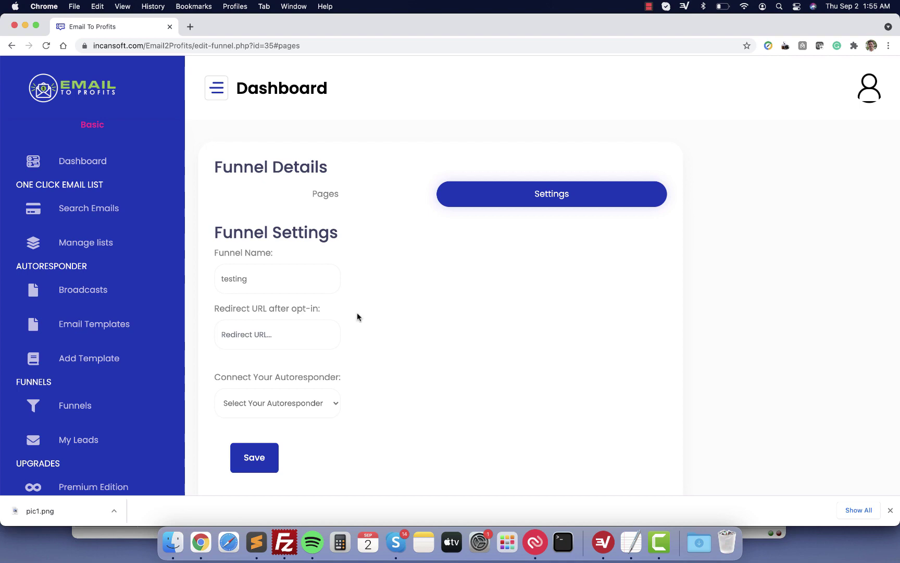
scroll(356, 315, "down", 1)
left_click(316, 371)
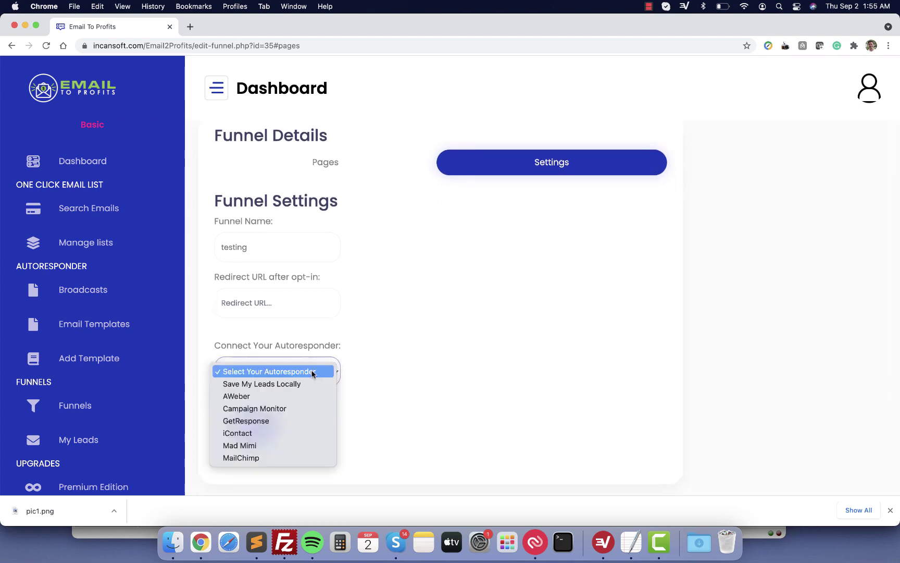
left_click(289, 385)
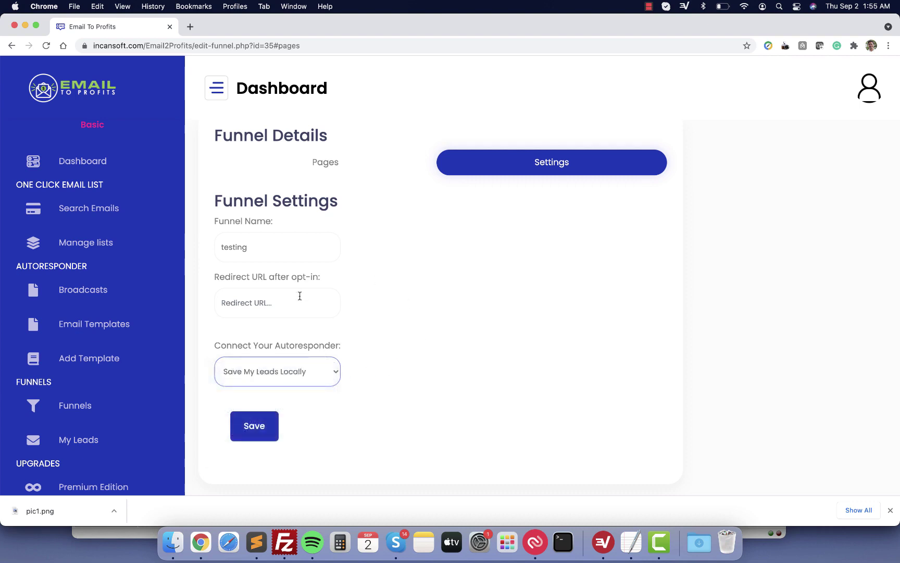
left_click(392, 288)
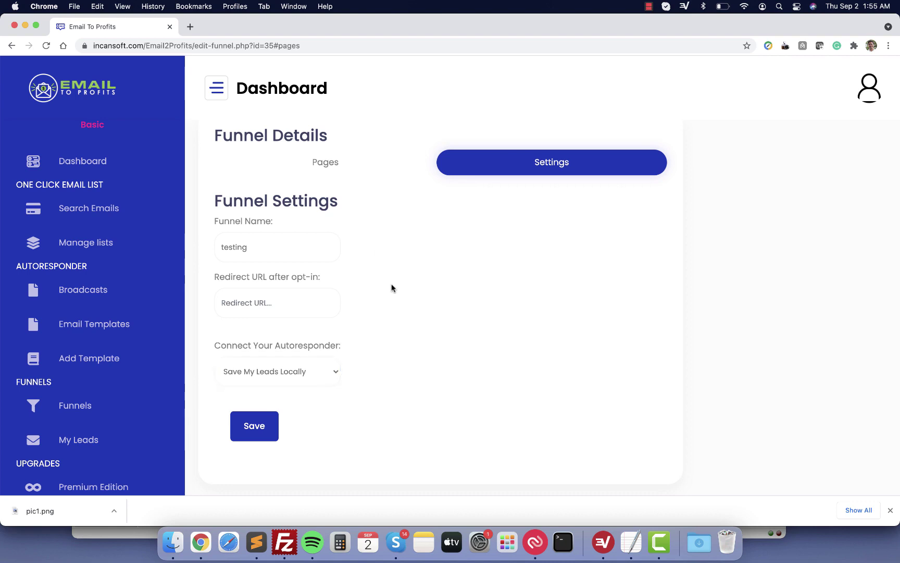